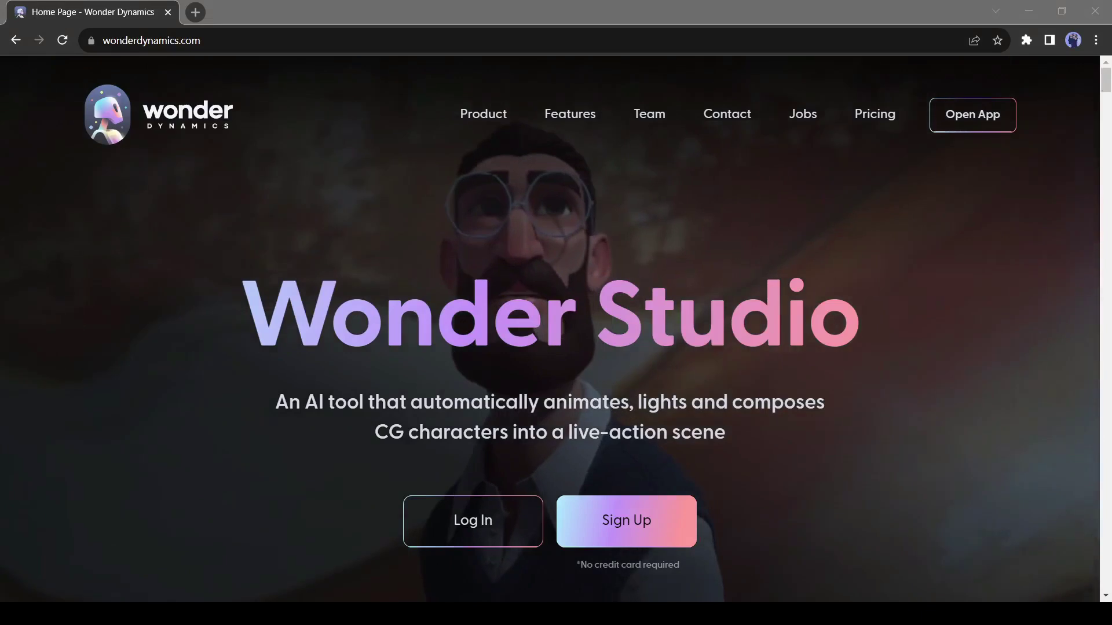
# Scroll down the Wonder Studio home page and start the product demo video.
pyautogui.click(282, 570)
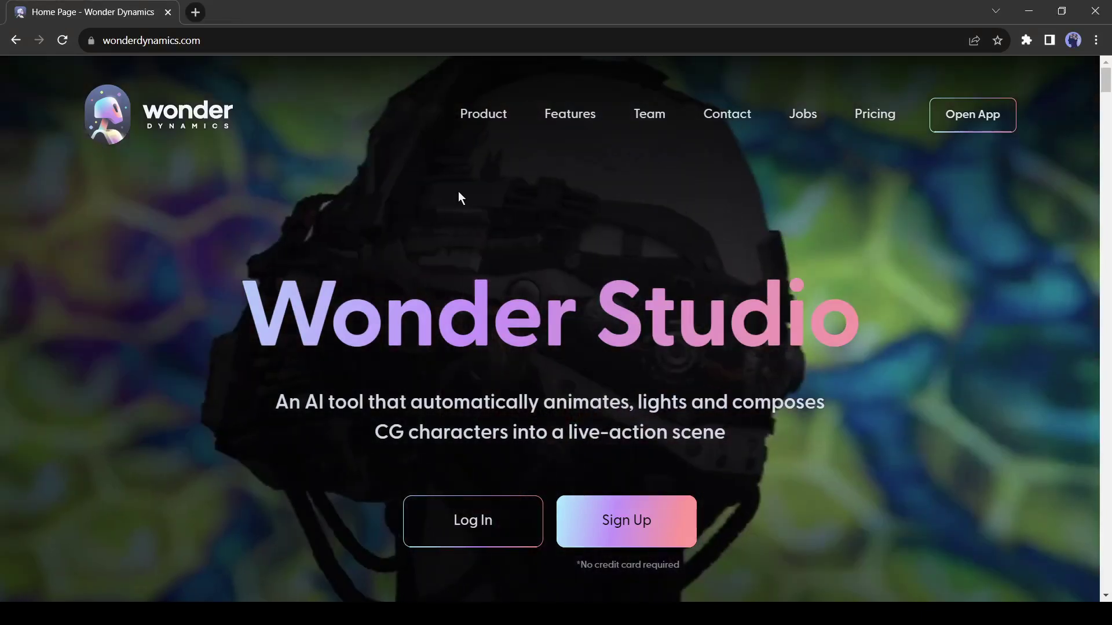
pyautogui.scroll(-10, 367, 328)
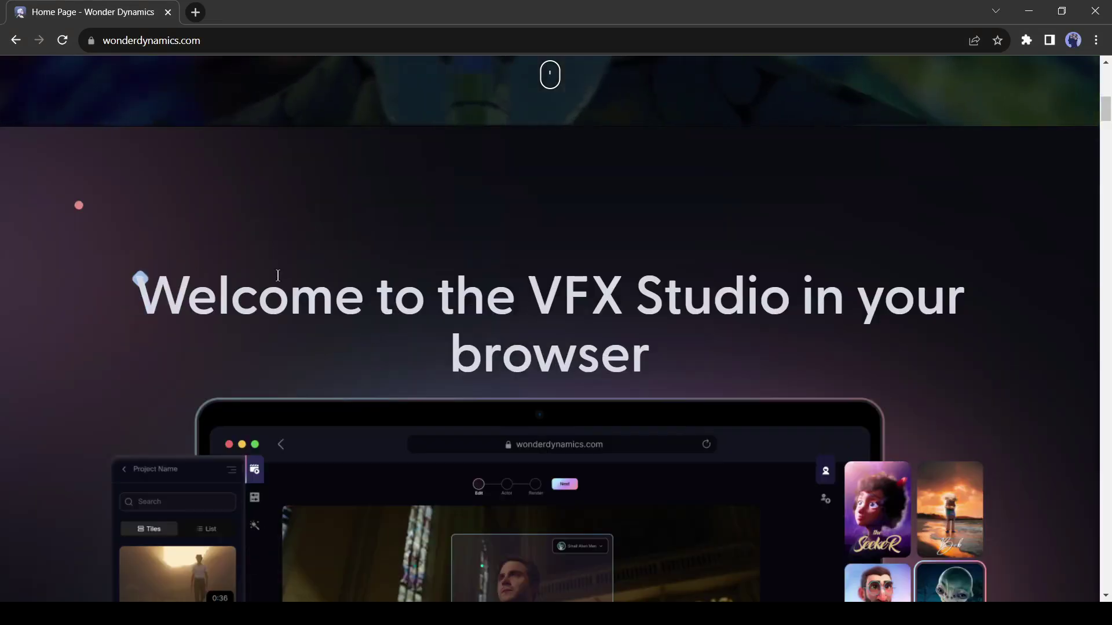
pyautogui.scroll(-6, 278, 276)
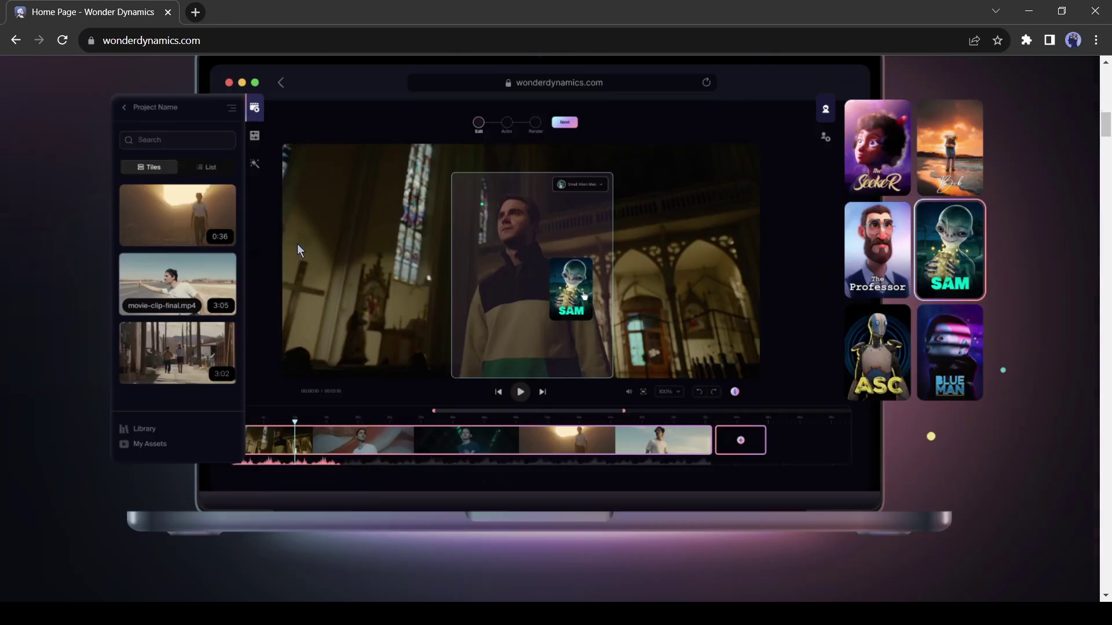
pyautogui.scroll(-10, 297, 245)
pyautogui.click(110, 545)
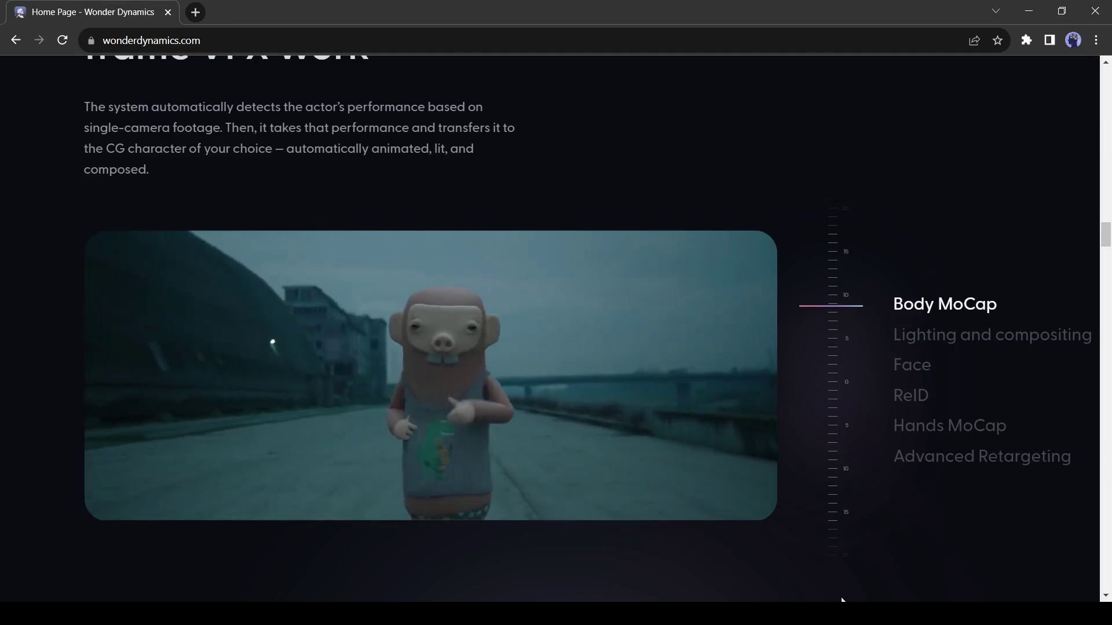
# View the Lighting and compositing, Face, Hands MoCap and Advanced Retargeting demos.
pyautogui.click(1018, 333)
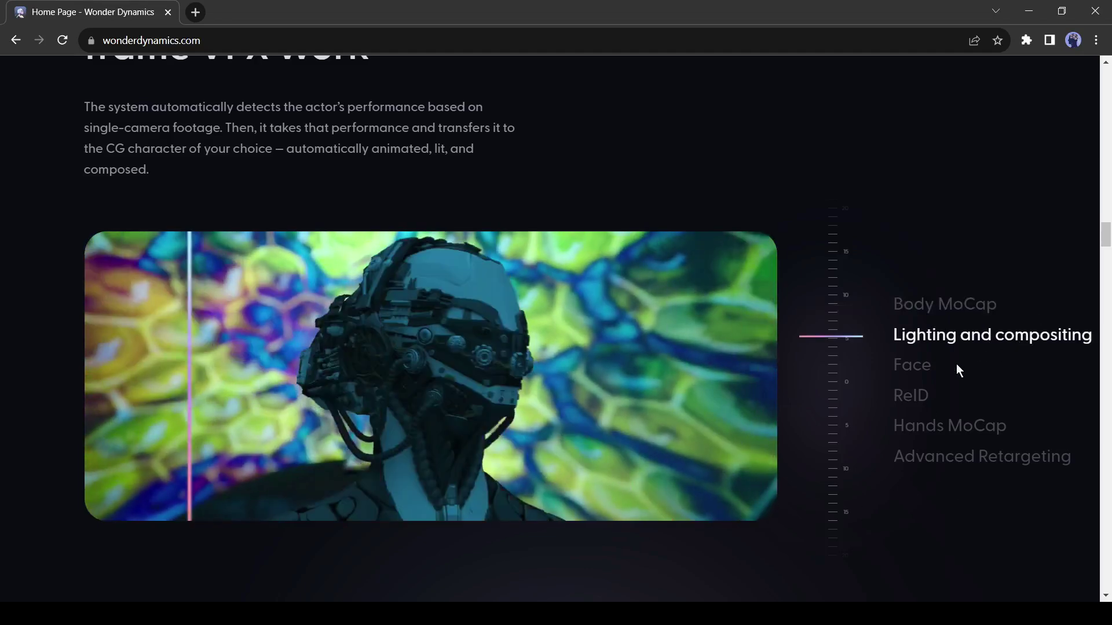
pyautogui.click(925, 377)
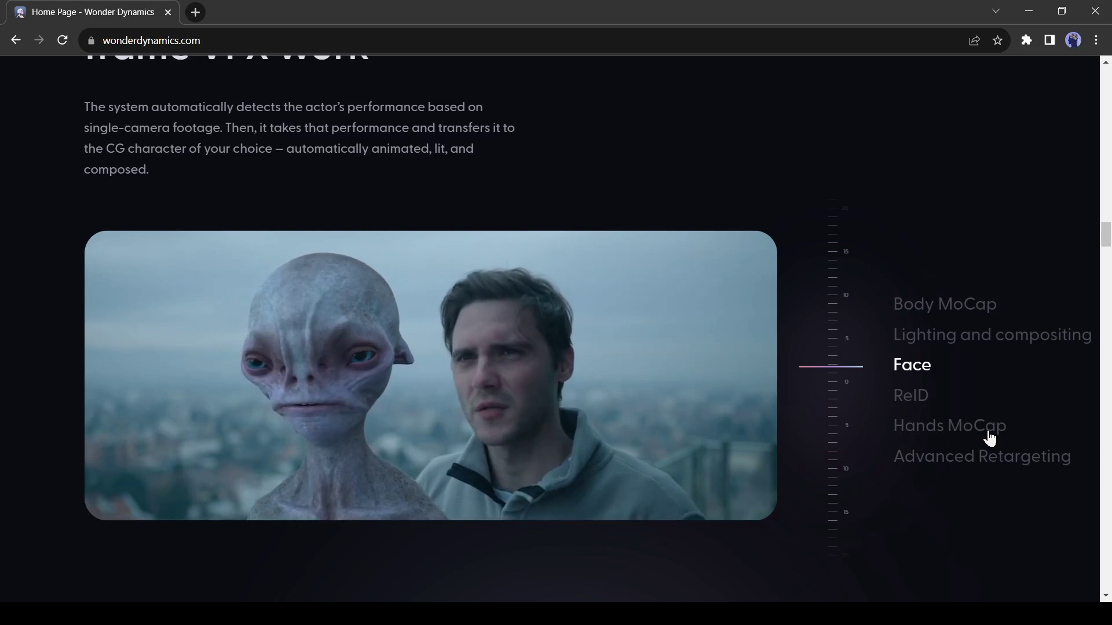
pyautogui.click(989, 439)
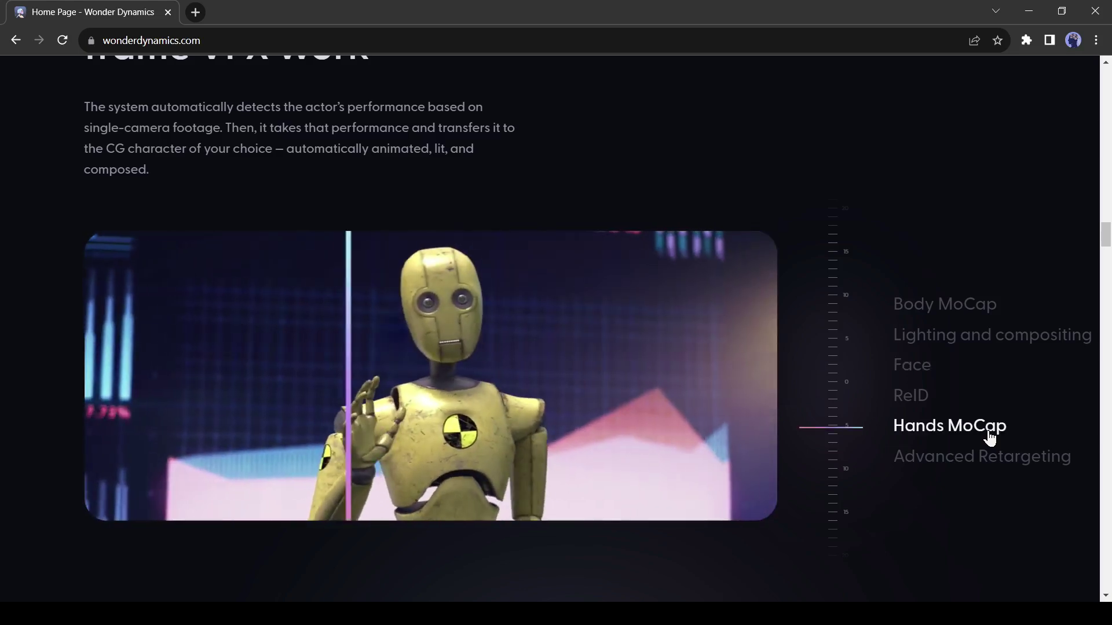
pyautogui.click(983, 463)
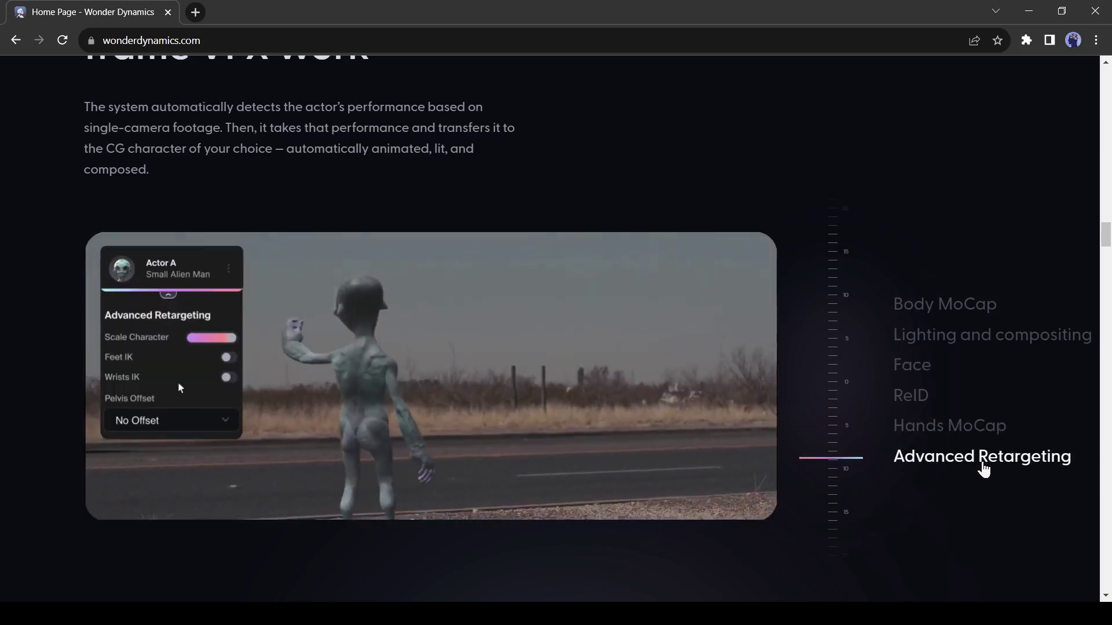
# Preview the Character Pass, Alpha Mask, Clean Plate, Camera Track and Blender File export elements.
pyautogui.scroll(-10, 523, 544)
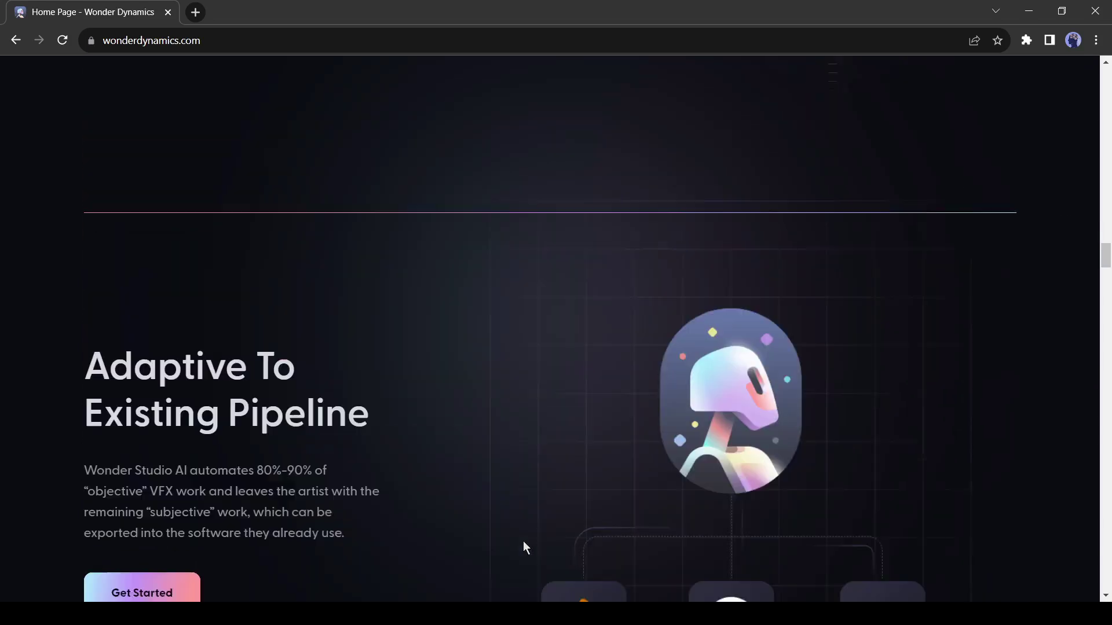
pyautogui.scroll(4, 524, 542)
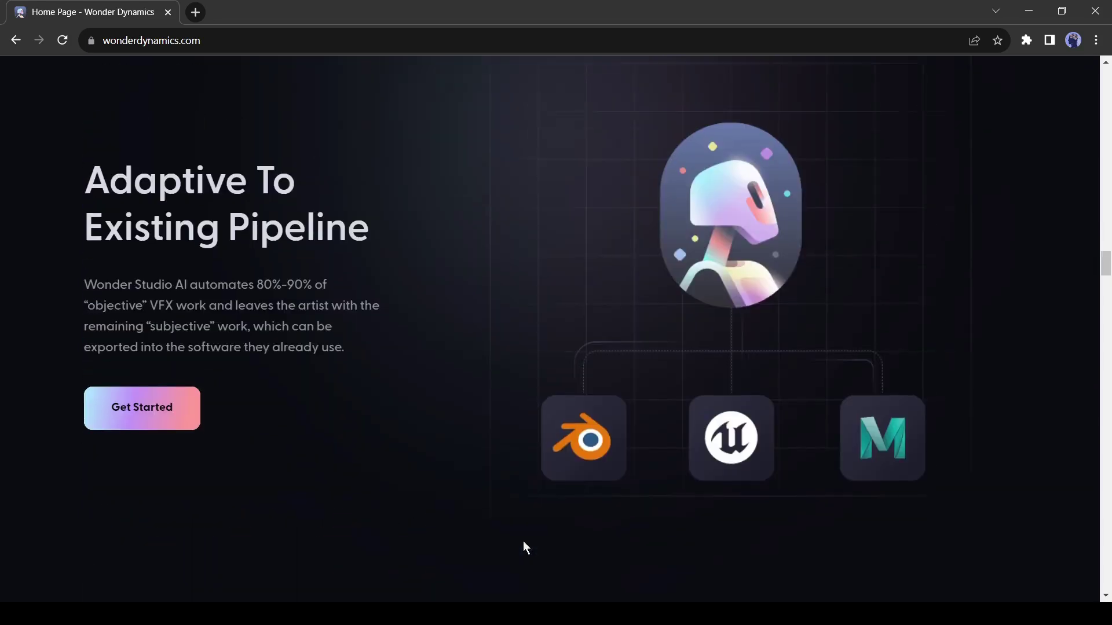
pyautogui.scroll(-10, 413, 534)
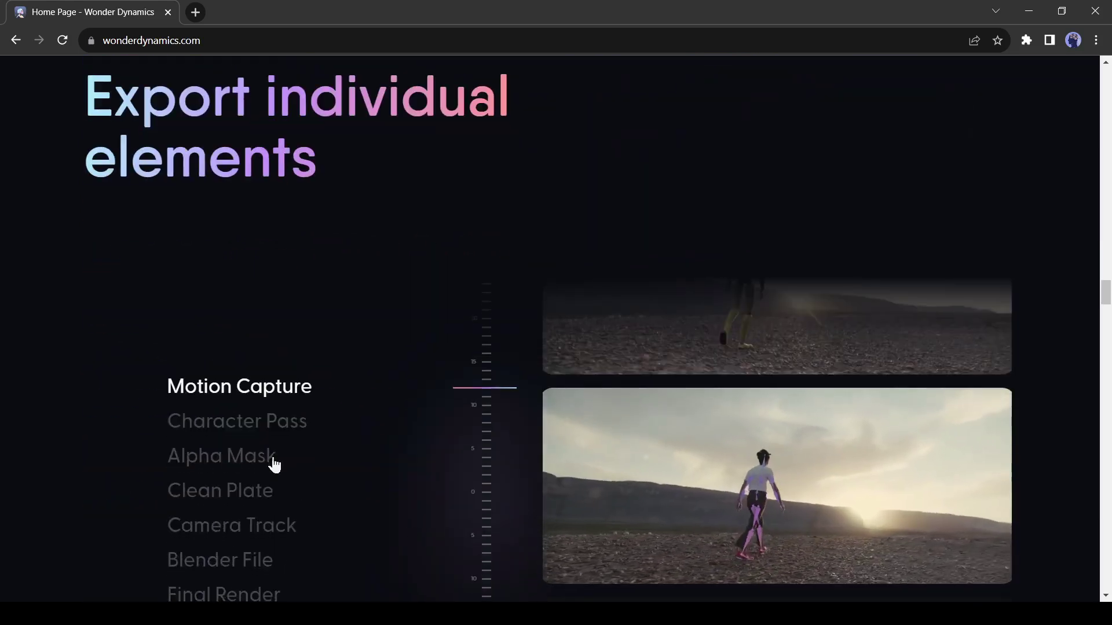
pyautogui.scroll(-1, 288, 454)
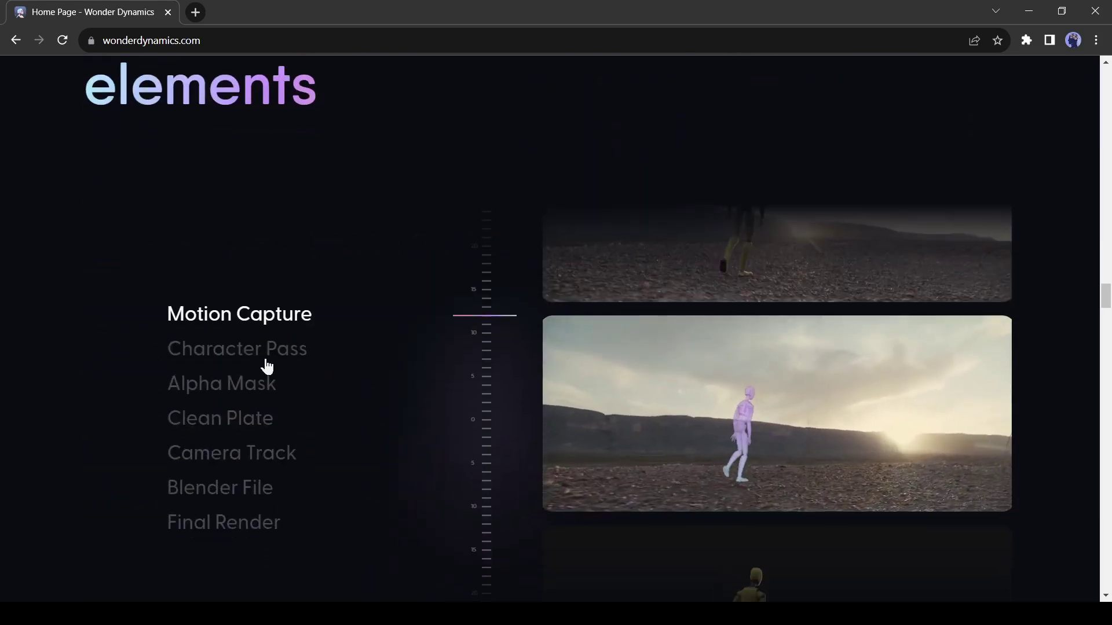
pyautogui.click(261, 355)
pyautogui.click(235, 398)
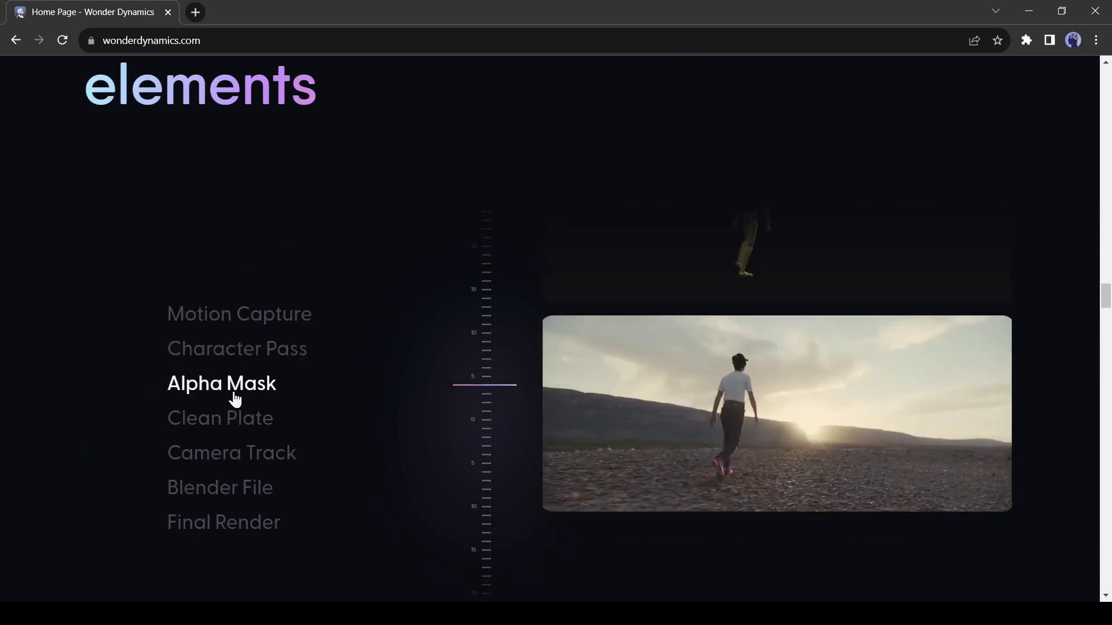
pyautogui.click(223, 430)
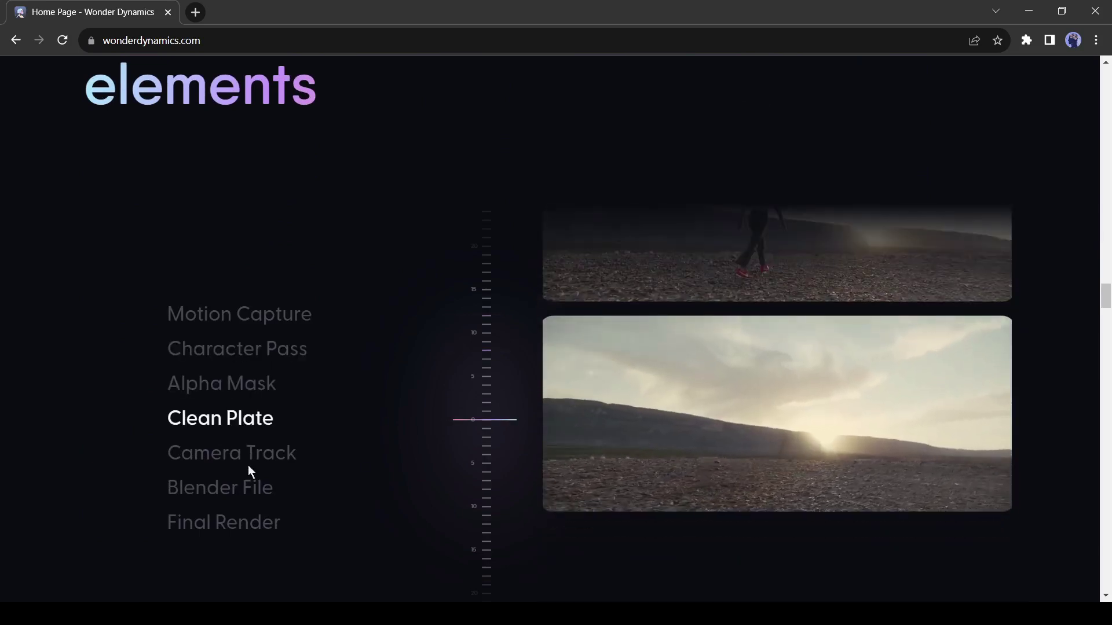
pyautogui.click(249, 467)
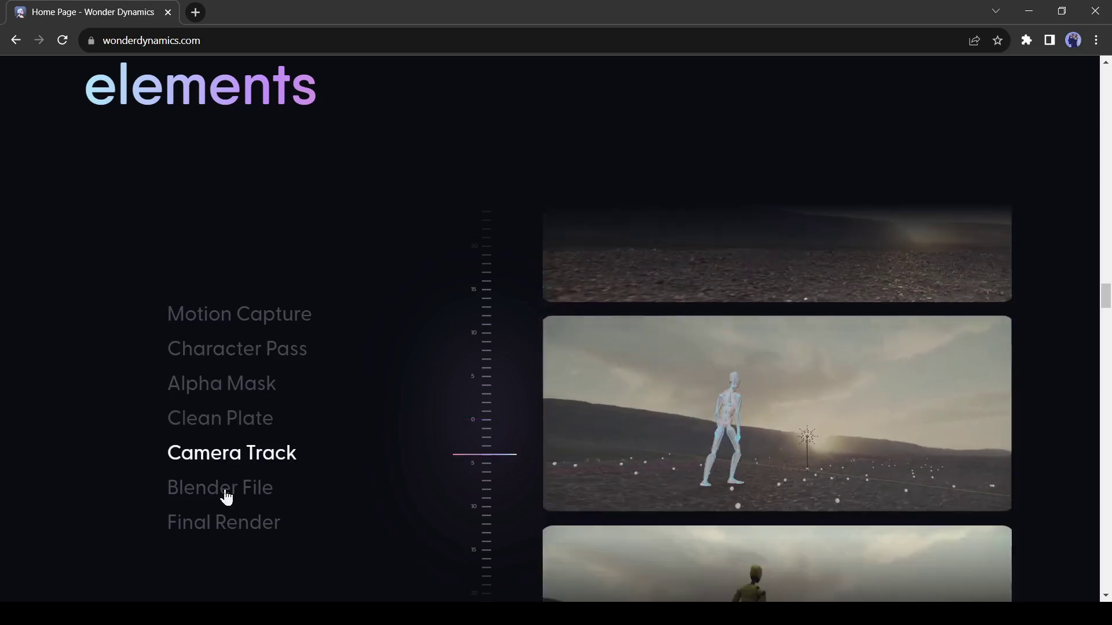
pyautogui.click(223, 502)
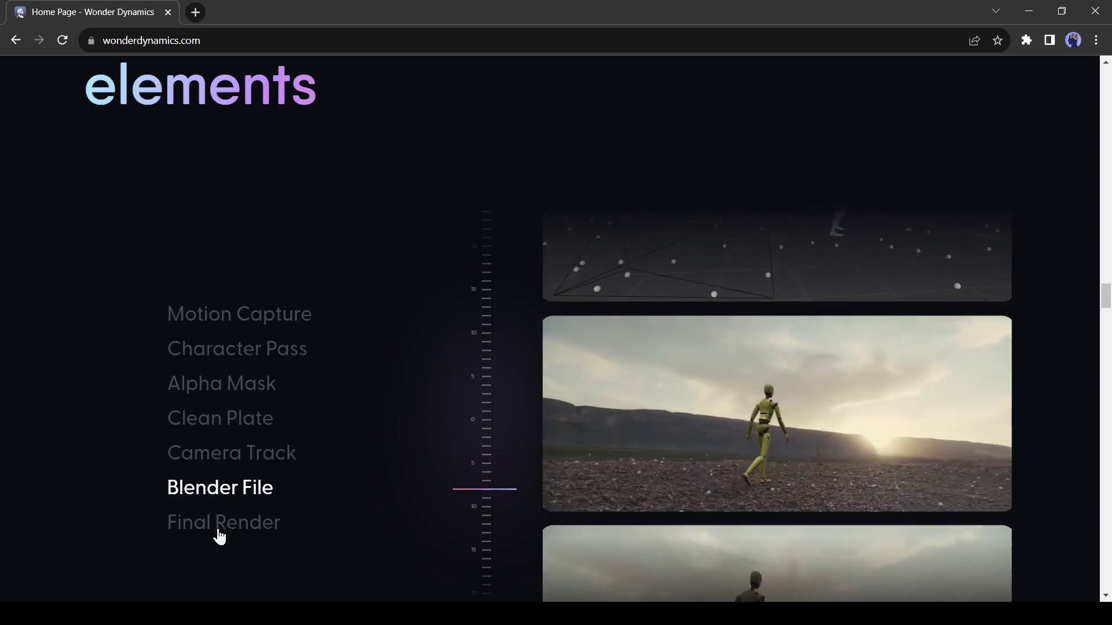
pyautogui.scroll(-3, 226, 492)
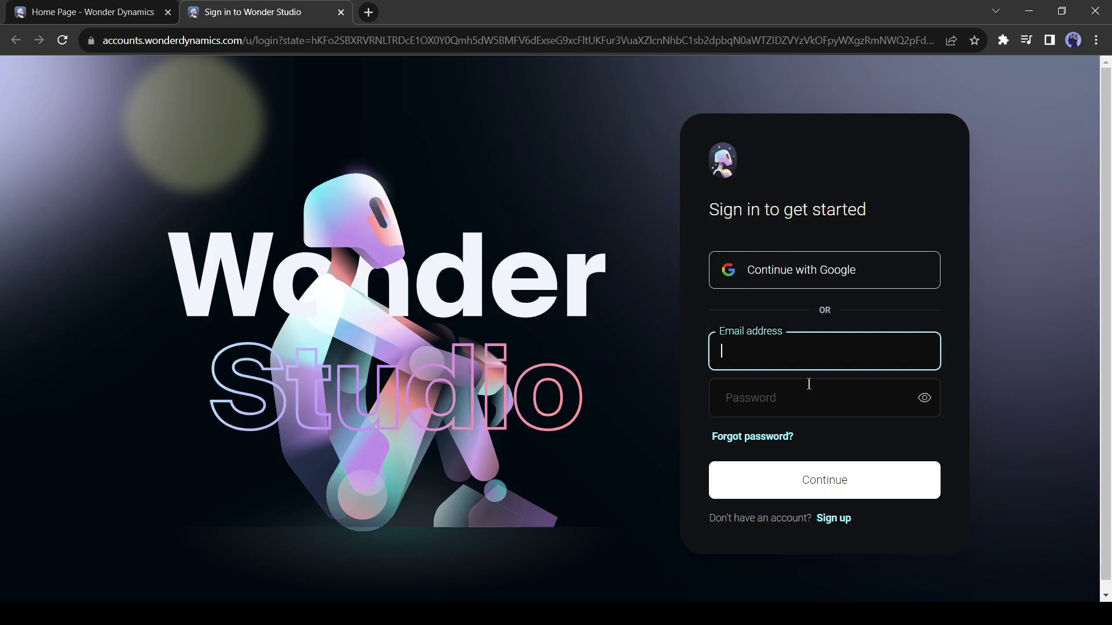
# Sign in to Wonder Studio with a Google account.
pyautogui.click(823, 409)
pyautogui.click(826, 255)
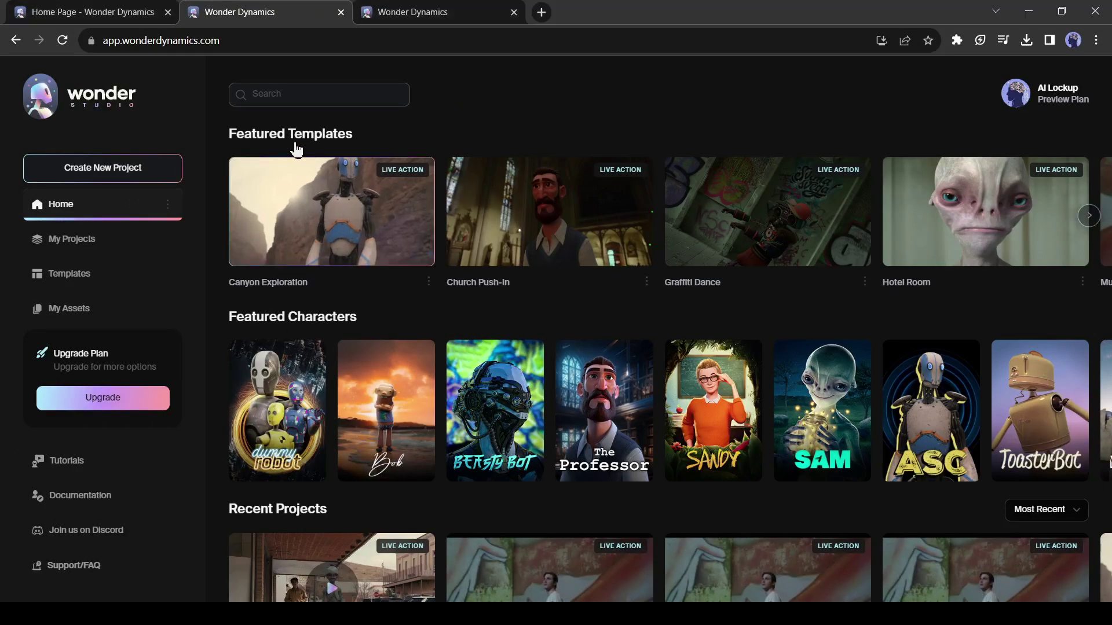
pyautogui.click(1089, 216)
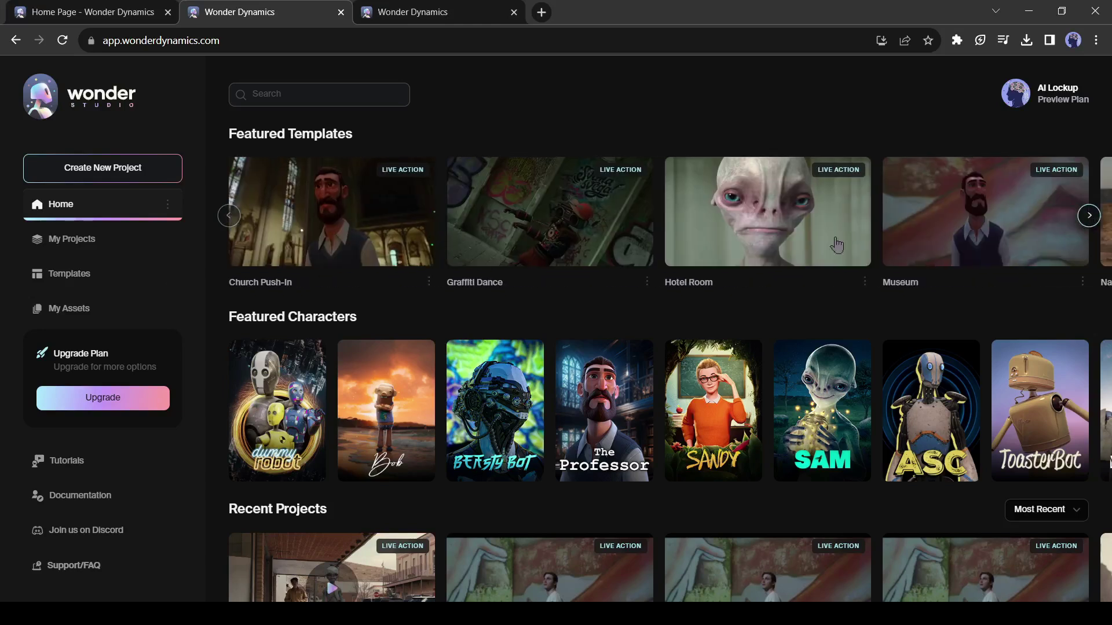
pyautogui.click(230, 216)
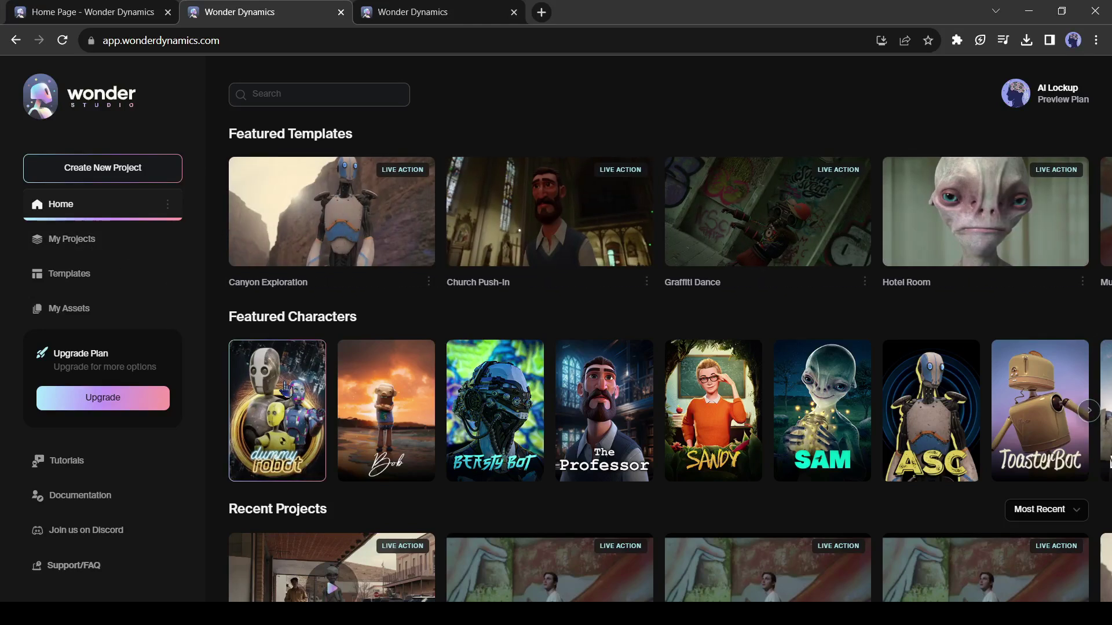
pyautogui.scroll(-1, 284, 436)
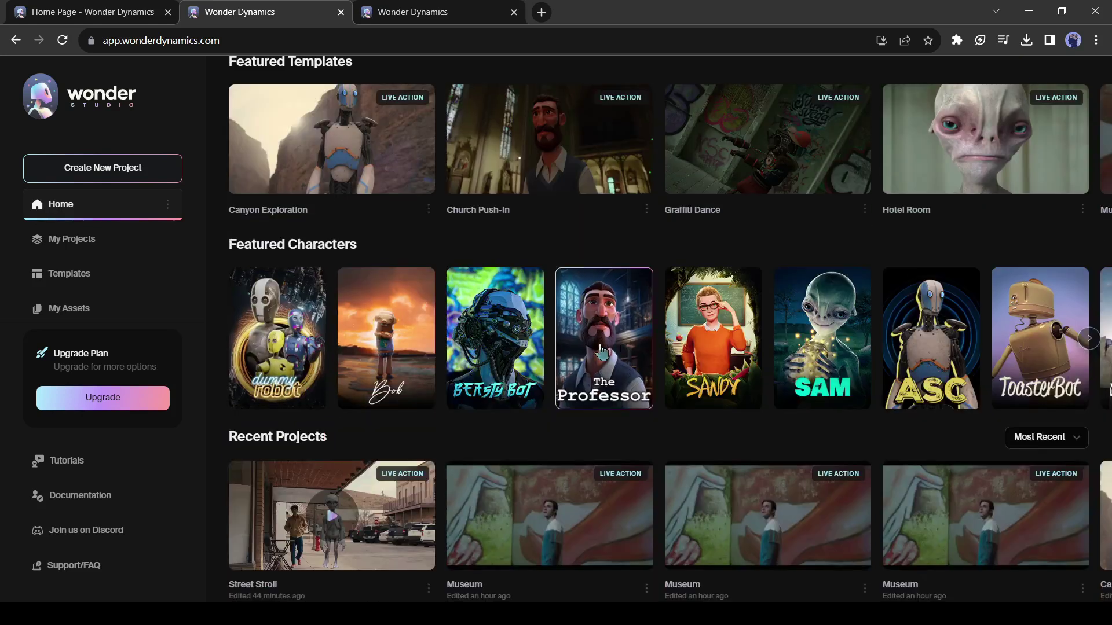
pyautogui.click(1089, 338)
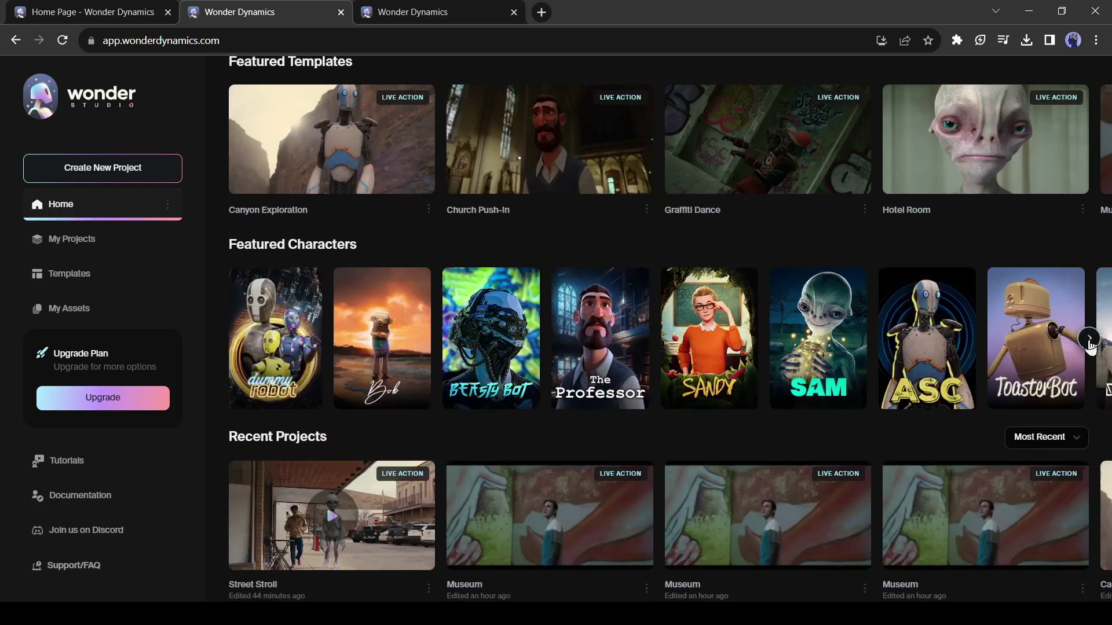
pyautogui.click(1089, 342)
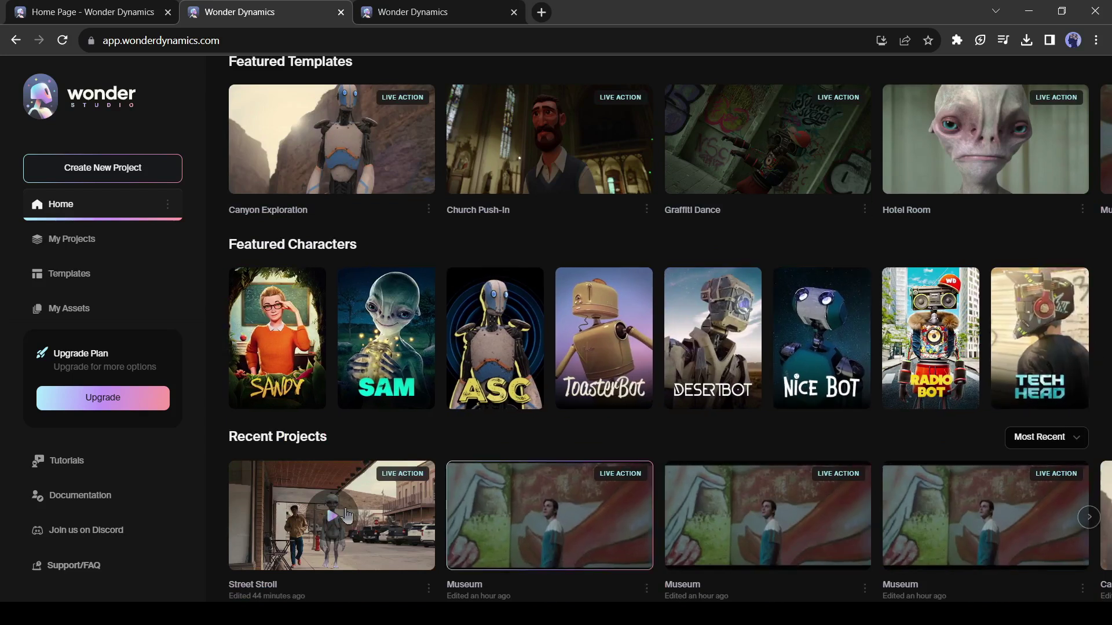
pyautogui.scroll(2, 298, 517)
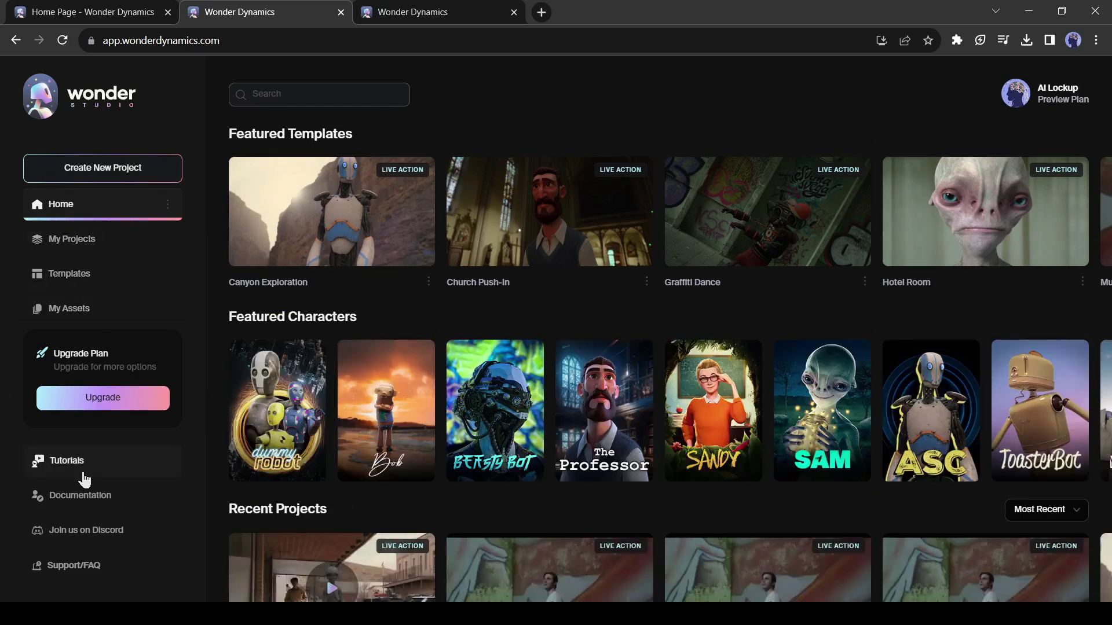
# Browse the Video Tutorials help page, then go back to the Wonder Dynamics home tab.
pyautogui.click(83, 474)
pyautogui.scroll(-3, 276, 264)
pyautogui.scroll(-5, 276, 262)
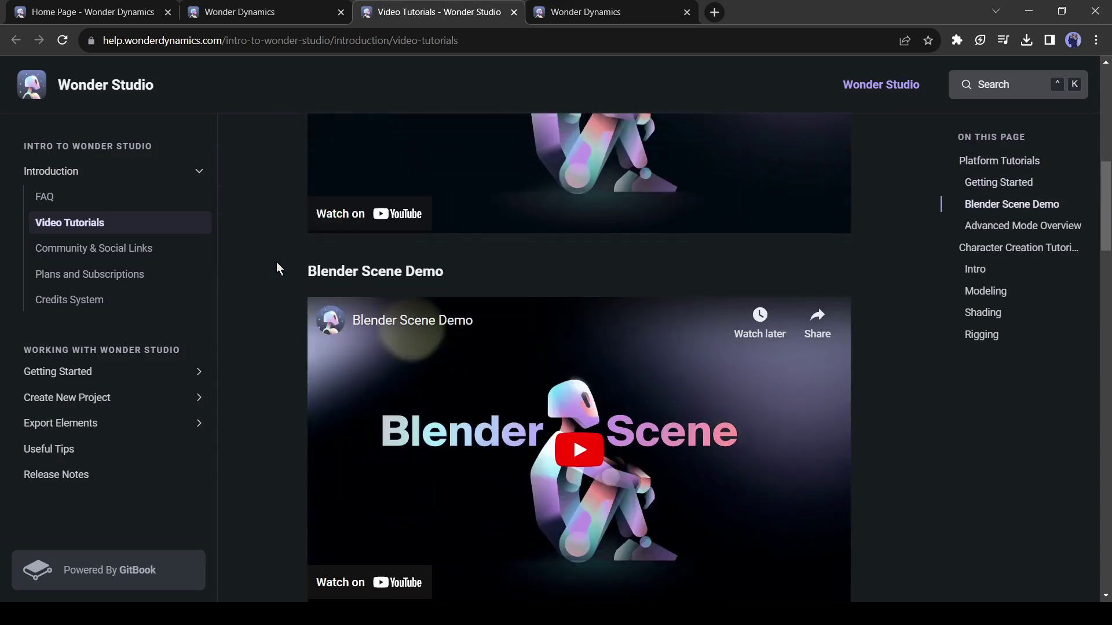
pyautogui.scroll(-5, 379, 280)
pyautogui.scroll(-15, 379, 280)
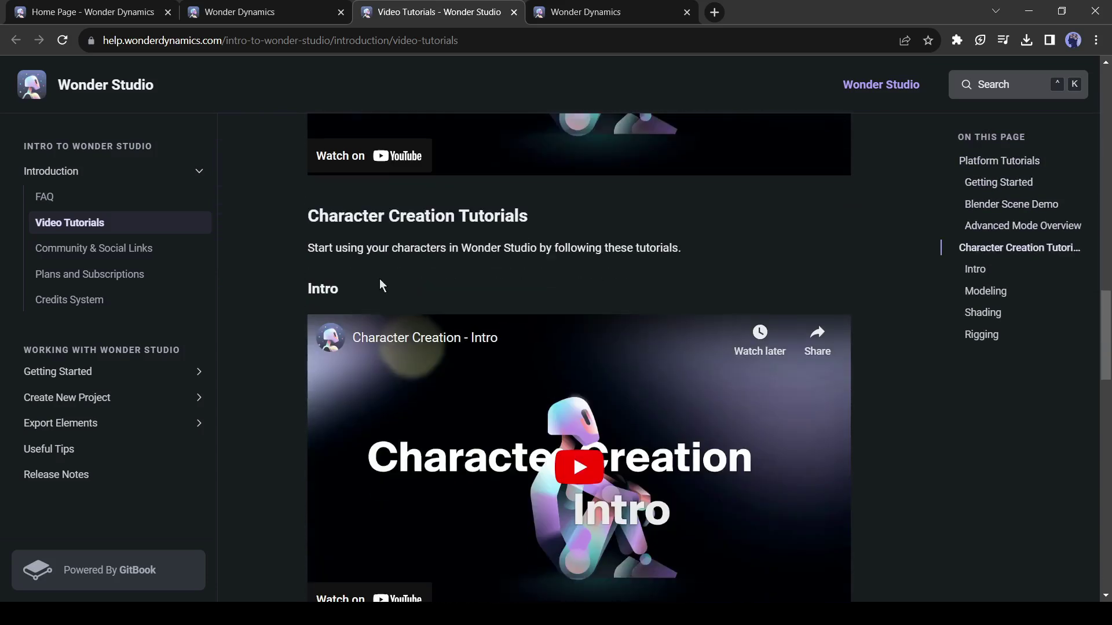
pyautogui.scroll(-2, 379, 279)
pyautogui.scroll(20, 379, 280)
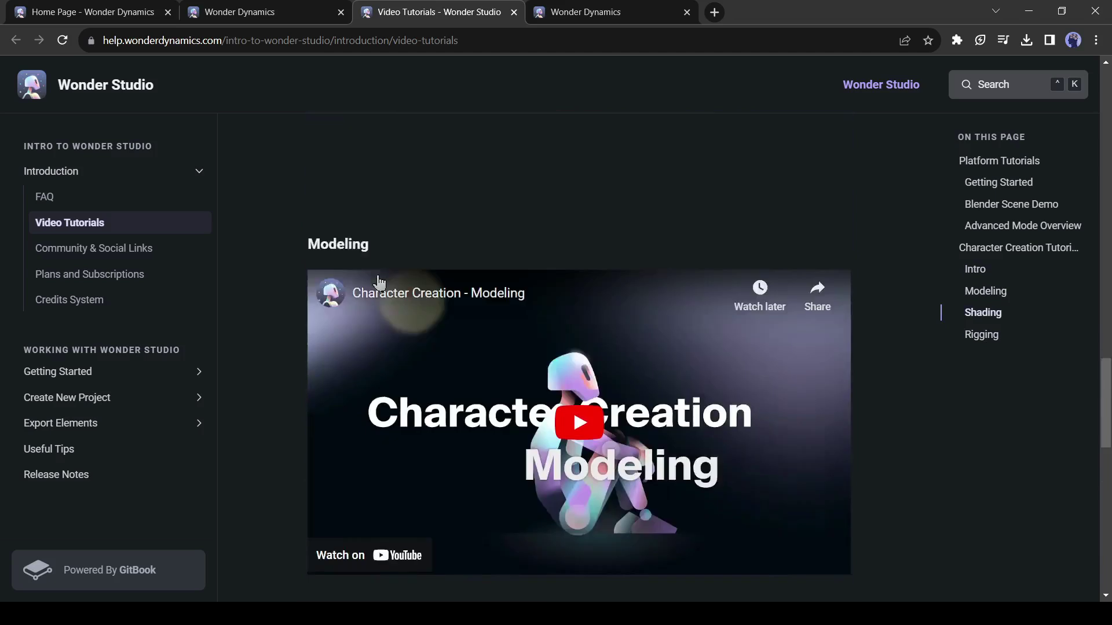
pyautogui.click(301, 12)
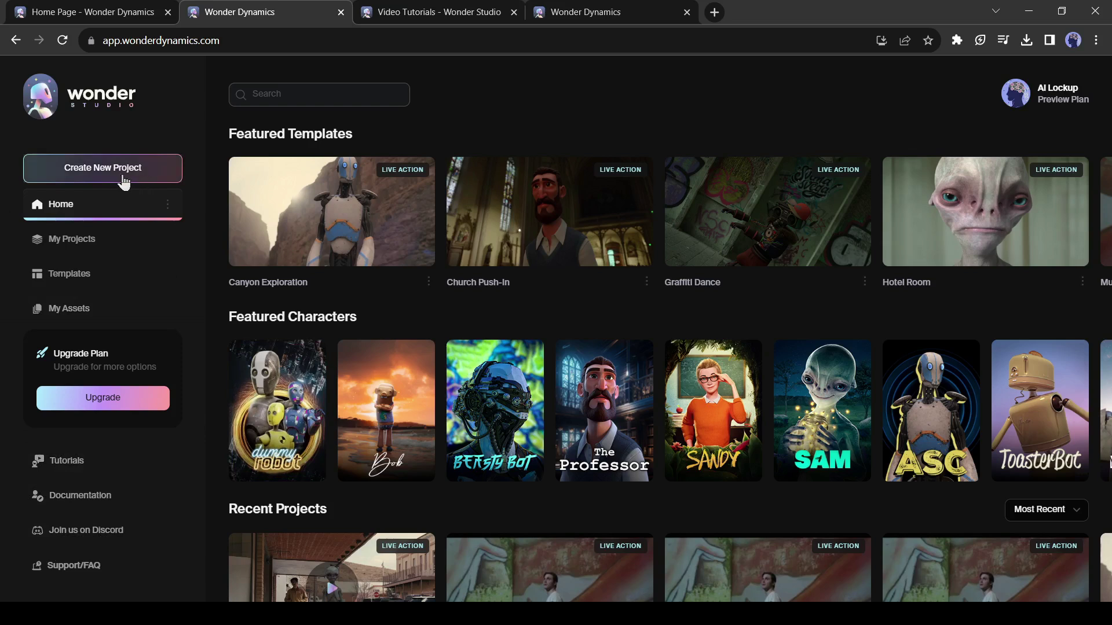
# Upload the street-scene clip by dragging it onto the Upload Videos area.
pyautogui.hotkey('ctrl', 'Tab')
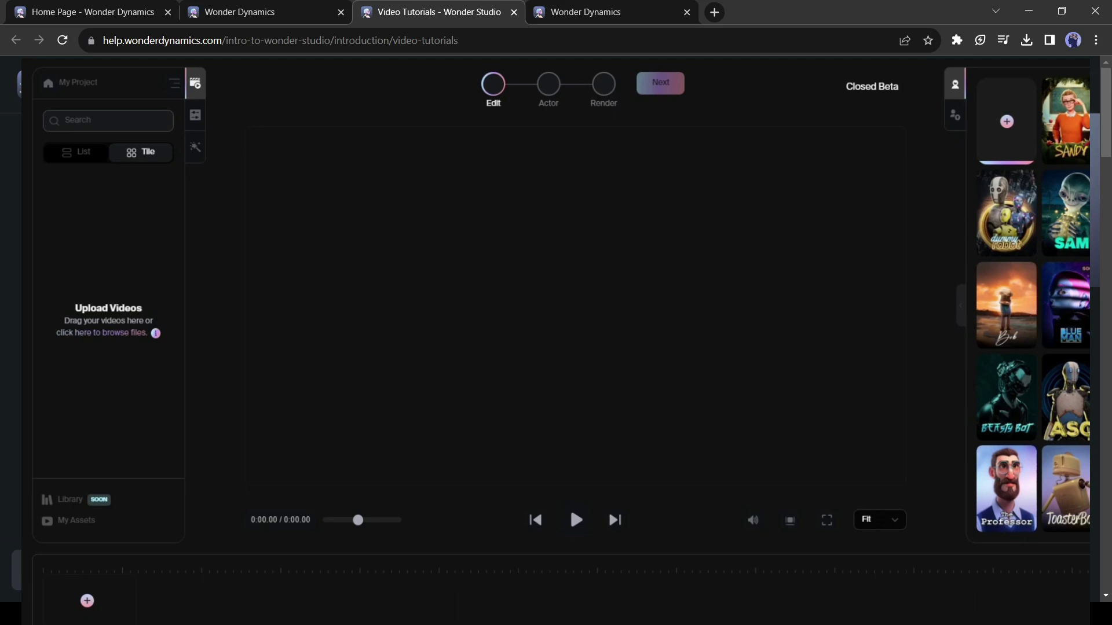
pyautogui.moveTo(127, 295); pyautogui.dragTo(689, 295)
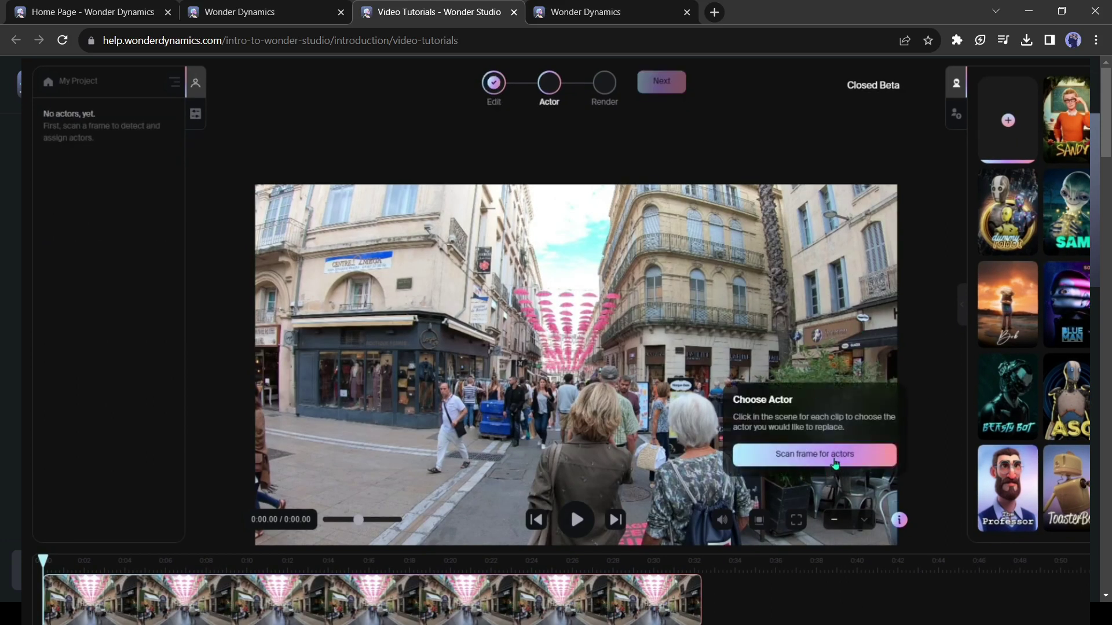
# Scan the street clip's frame to detect its actors.
pyautogui.click(839, 461)
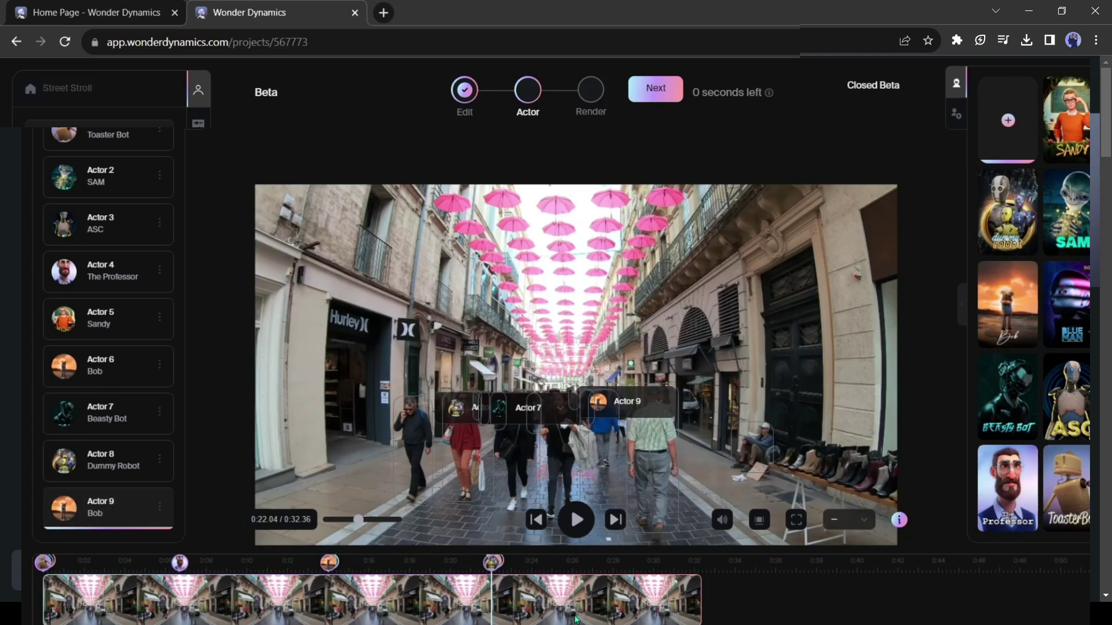
# Advance the street-clip project to the Render step.
pyautogui.click(658, 90)
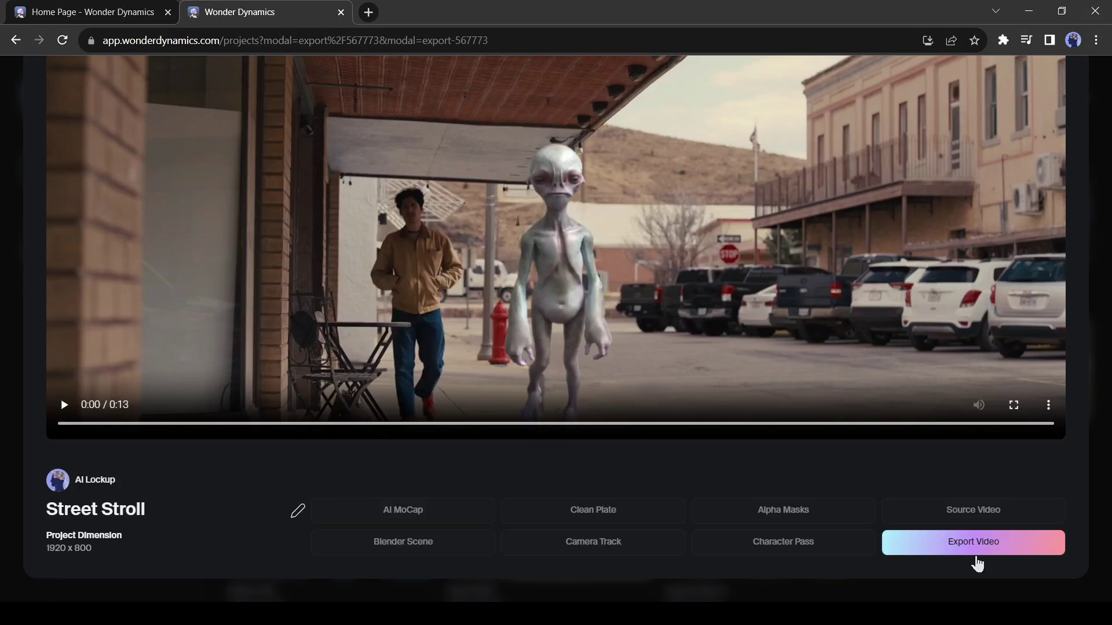
# Export the finished Street Stroll video.
pyautogui.click(976, 547)
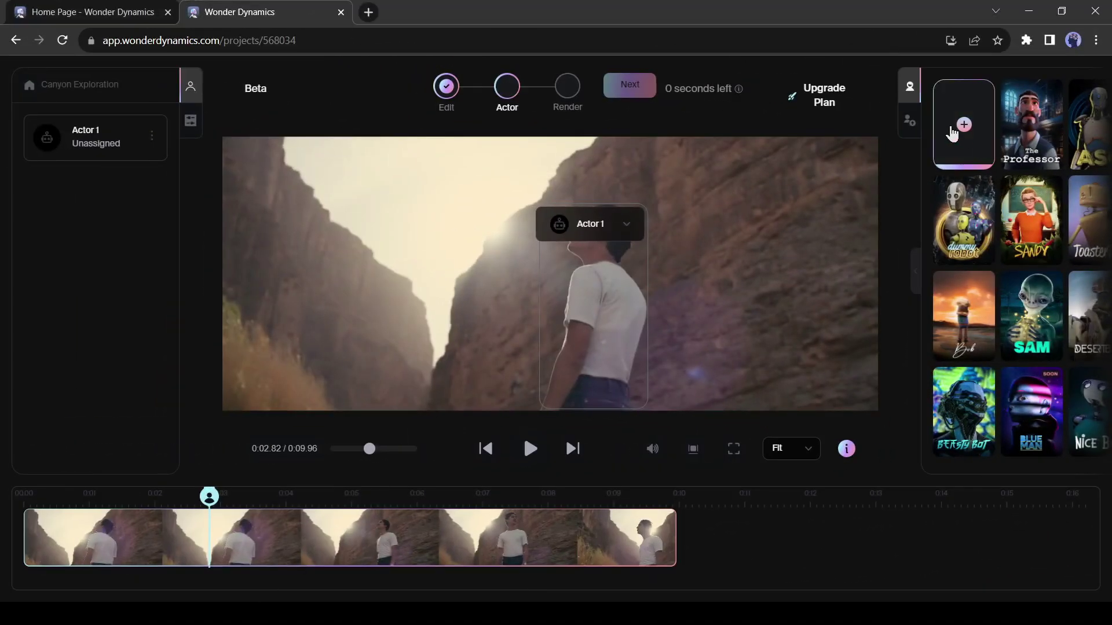
pyautogui.click(908, 123)
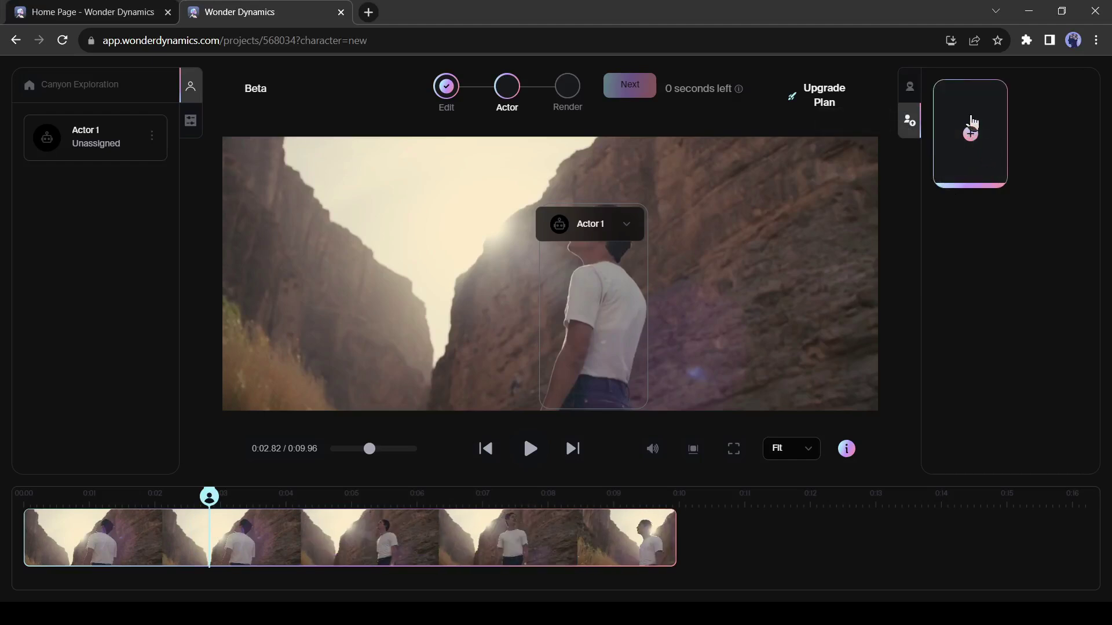
pyautogui.click(912, 90)
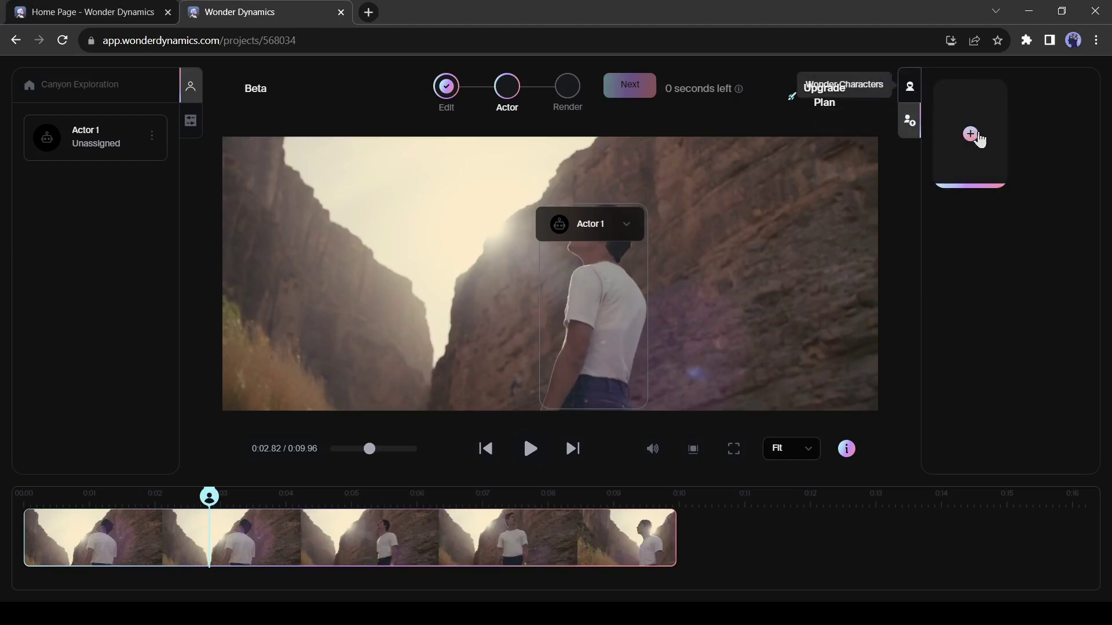